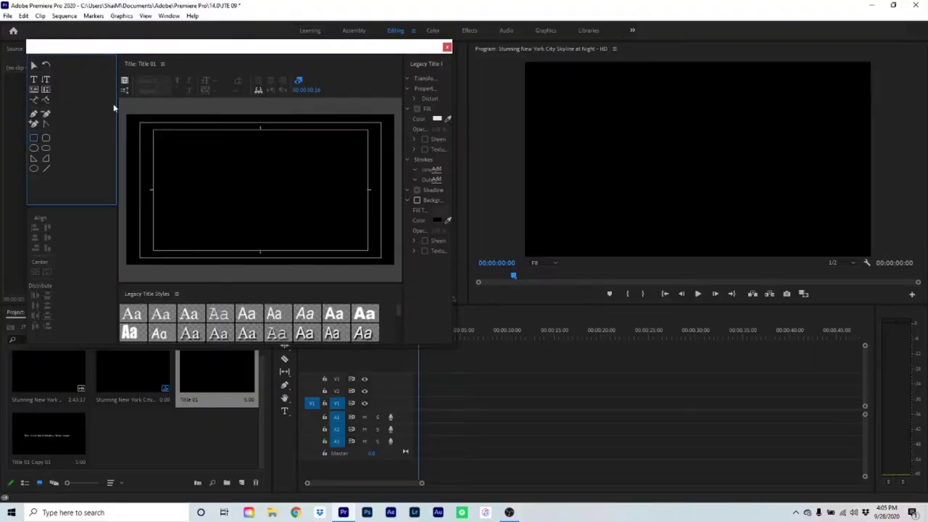
Draw a white filled rectangle spanning the entire Title 01 canvas.
mouse_move(123, 105)
left_mouse_down()
mouse_move(326, 218)
mouse_move(407, 274)
left_mouse_up()
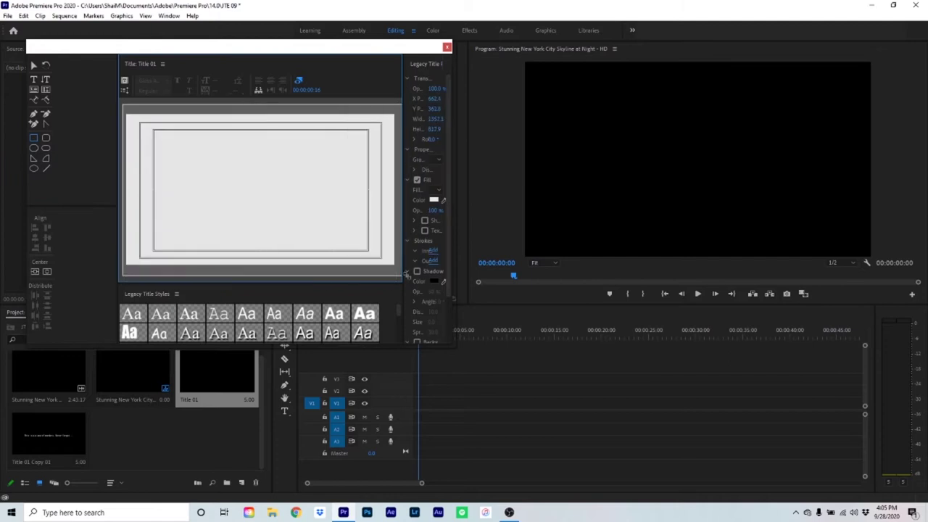
Place Title 01 on the bottom video track V1.
left_click(433, 200)
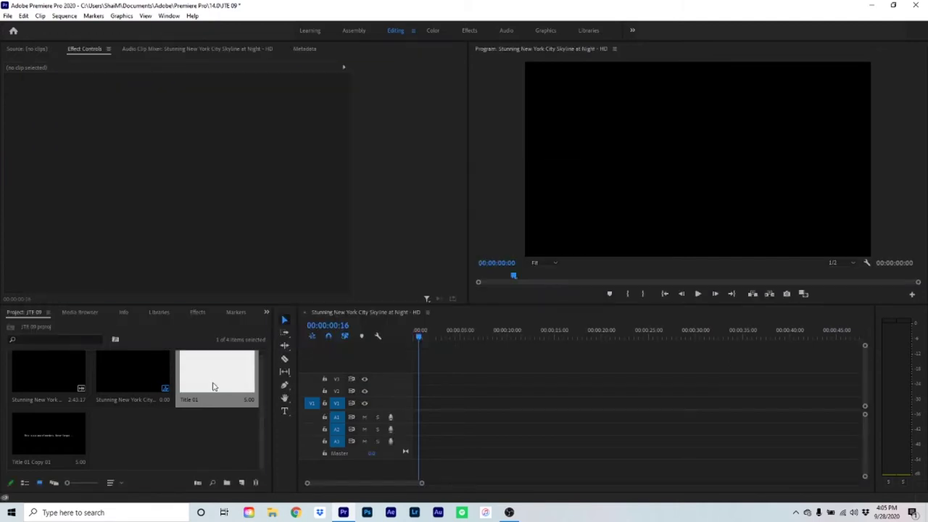
left_click_drag(210, 385, 414, 406)
left_click_drag(414, 406, 415, 404)
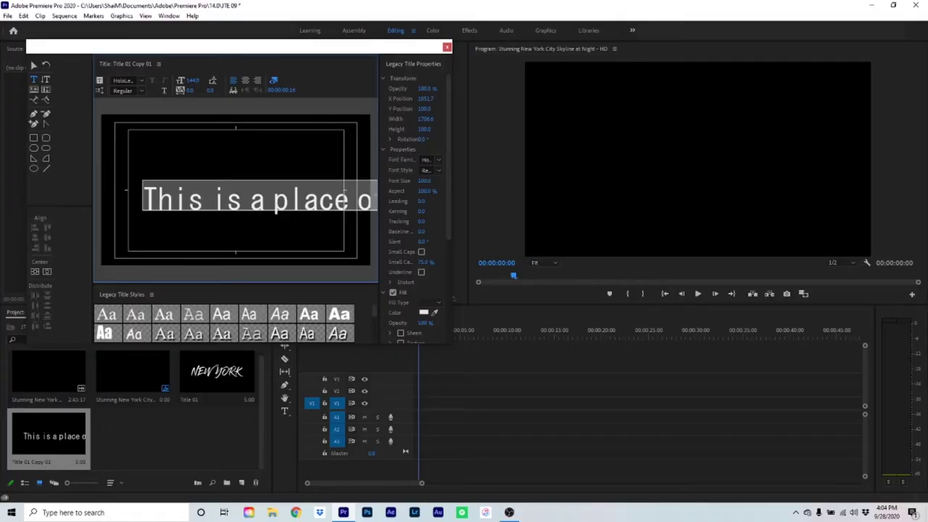
Replace the copy's text with 'This is a place of wonders. Never forget...' and shrink its font size.
key("BackSpace")
key("BackSpace")
key("BackSpace")
key("BackSpace")
key("BackSpace")
key("BackSpace")
key("BackSpace")
key("BackSpace")
key("BackSpace")
key("BackSpace")
key("BackSpace")
key("BackSpace")
key("BackSpace")
key("BackSpace")
key("BackSpace")
key("BackSpace")
key("BackSpace")
key("ctrl+a")
key("ctrl+alt+comma")
key("ctrl+alt+comma")
key("ctrl+alt+comma")
key("ctrl+alt+comma")
key("ctrl+alt+comma")
key("ctrl+alt+comma")
key("ctrl+alt+comma")
key("ctrl+alt+comma")
key("ctrl+alt+comma")
key("ctrl+alt+comma")
key("ctrl+alt+comma")
key("ctrl+alt+comma")
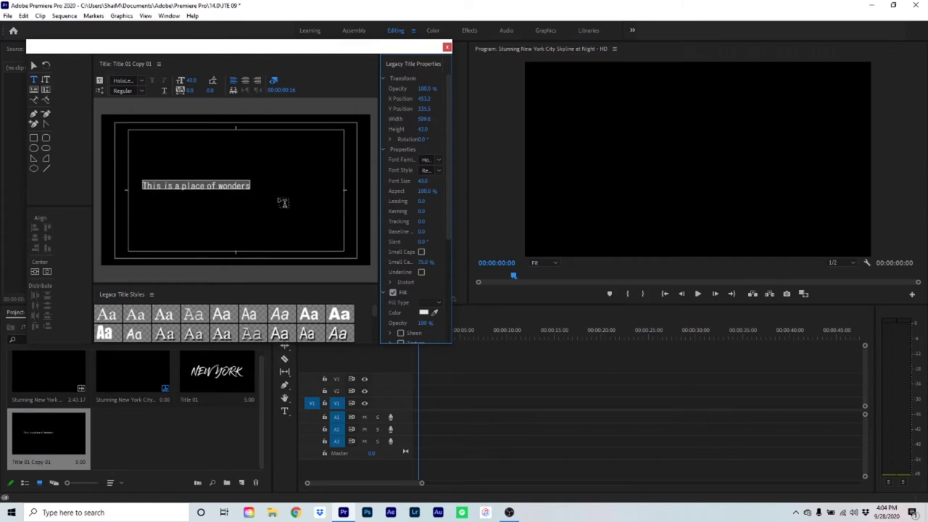
key("Escape")
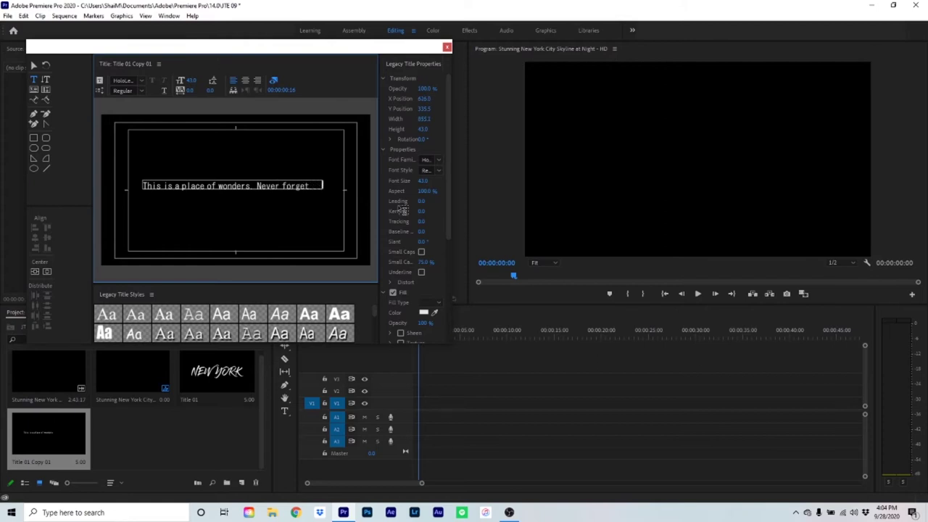
Centre the text vertically in the frame and nudge it slightly lower.
left_click(33, 66)
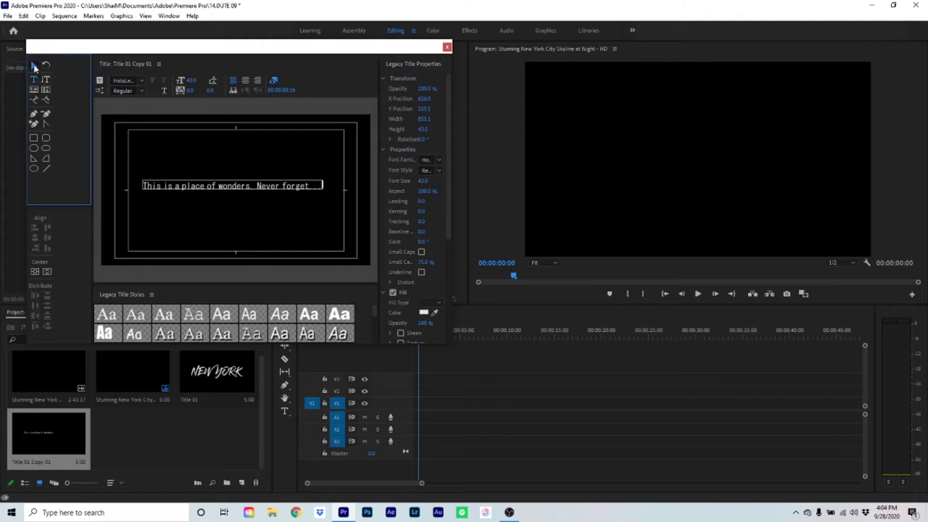
left_click(38, 273)
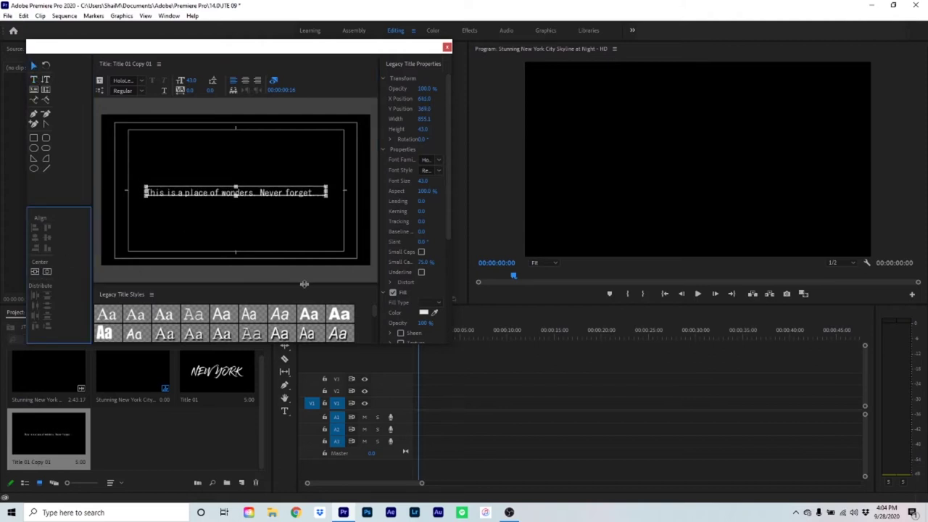
key("Down")
key("Down")
key("Down")
key("Down")
key("Down")
key("Down")
key("Down")
key("Down")
key("Down")
key("Down")
key("Down")
key("Down")
key("Down")
key("Down")
key("Down")
key("Down")
key("Down")
key("Down")
key("Down")
key("Down")
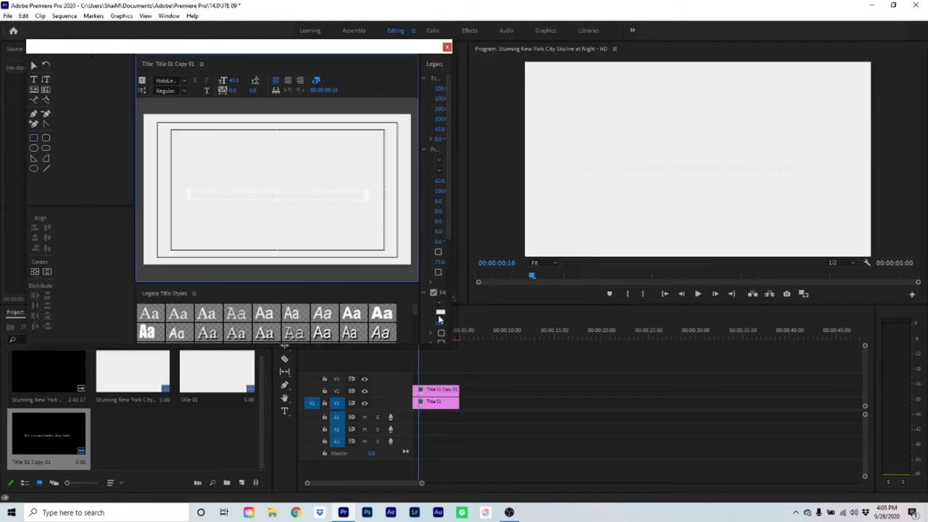
Set the title text fill colour to black (000000).
left_click(440, 318)
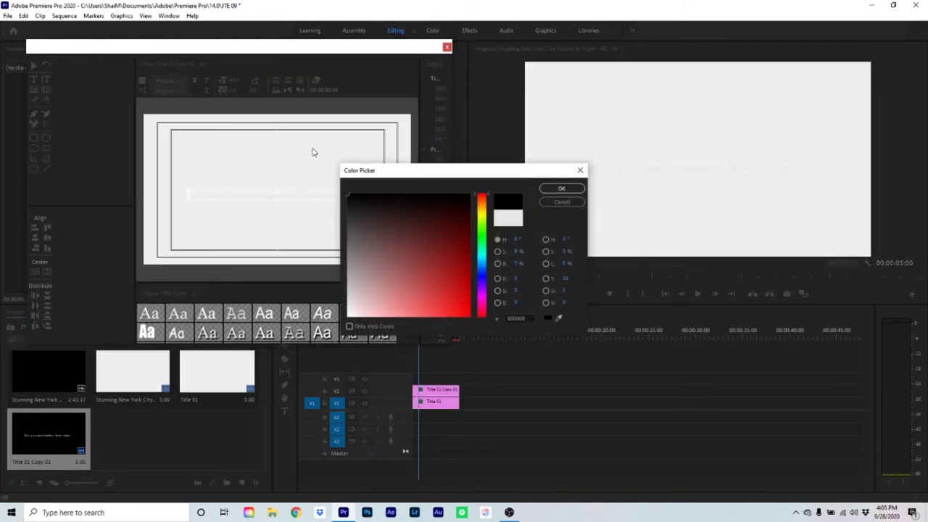
key("Return")
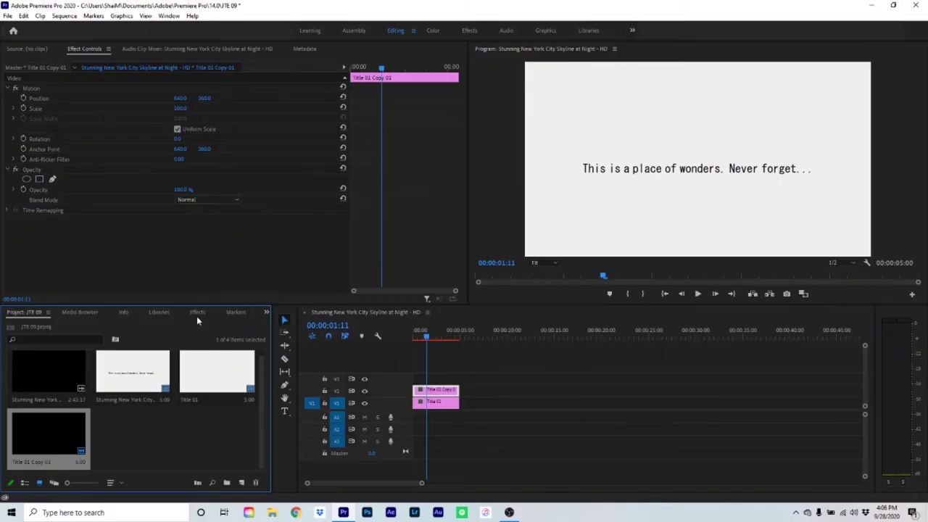
Apply Linear Wipe to Title 01 Copy 01, keyframe Transition Completion, and set Wipe Angle 270°.
left_click(196, 313)
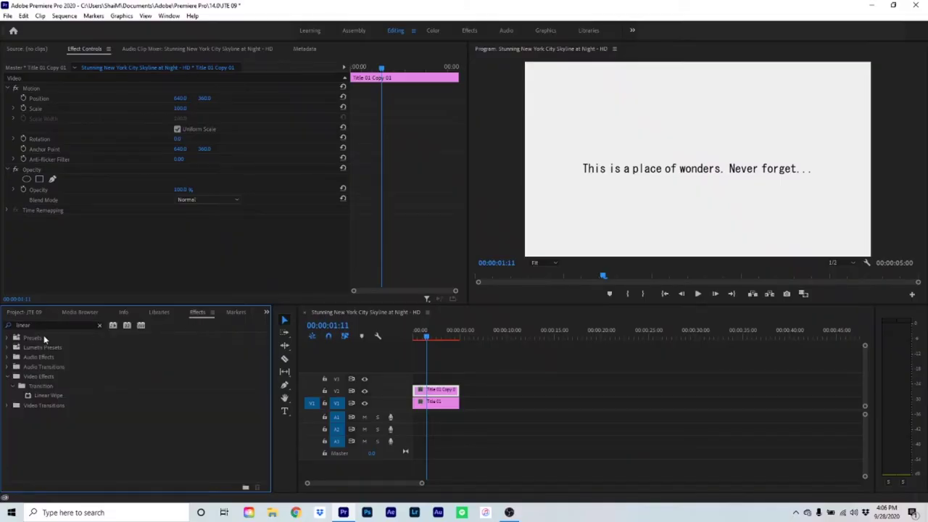
left_click(56, 395)
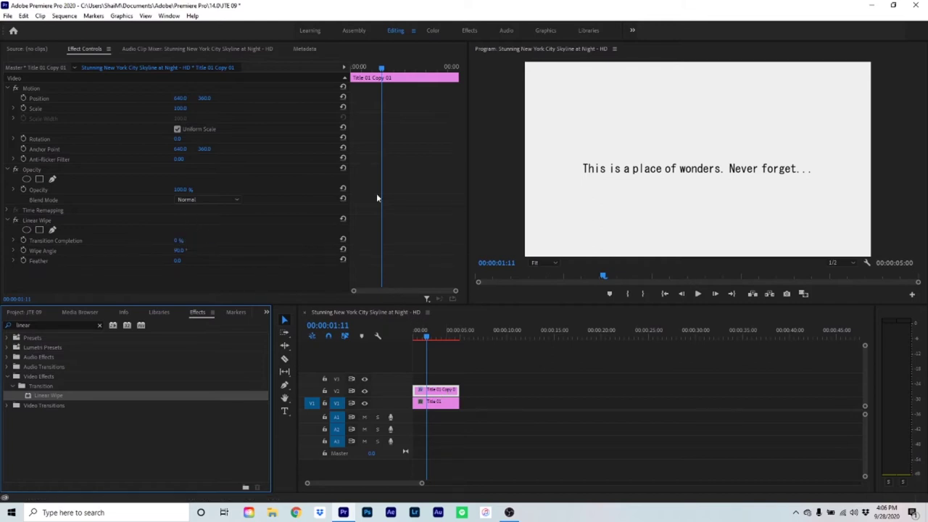
left_click_drag(373, 76, 335, 75)
key("space")
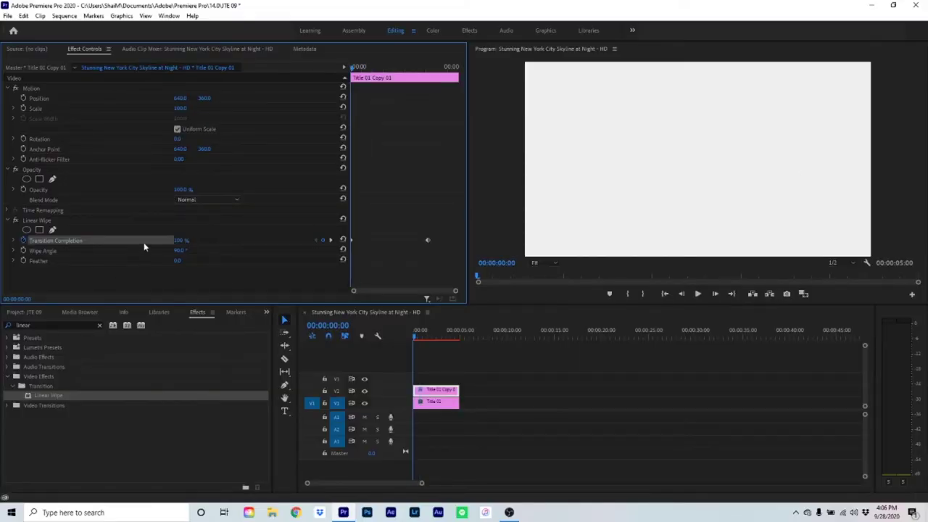
type("27")
key("space")
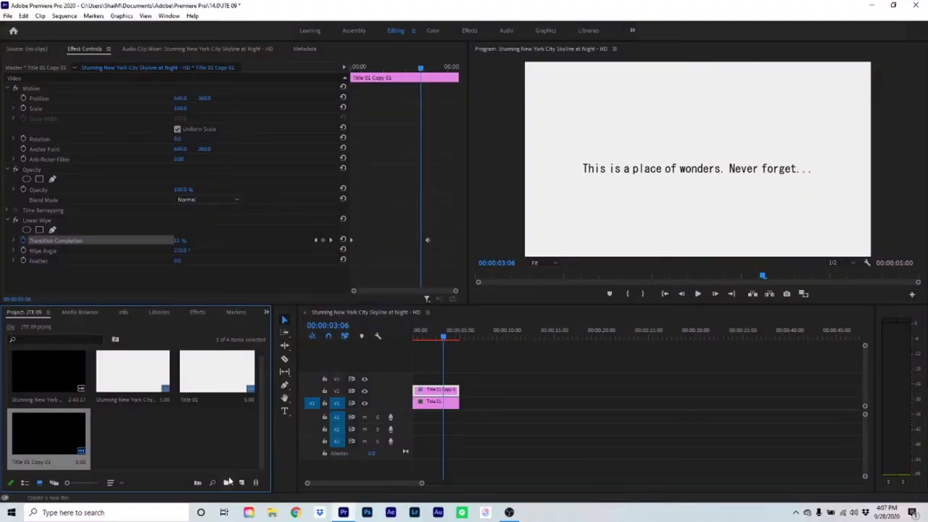
Create a new Black Video item in the Project panel with default settings.
left_click(243, 483)
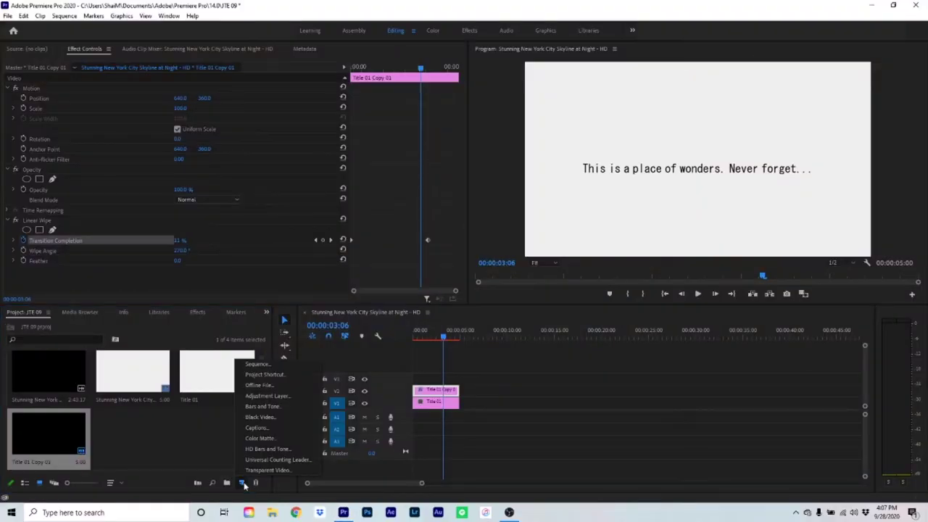
left_click(262, 417)
key("Return")
Put the Black Video on track V3 above the titles, undoing the accidental V2 overwrite.
left_click_drag(120, 442, 408, 388)
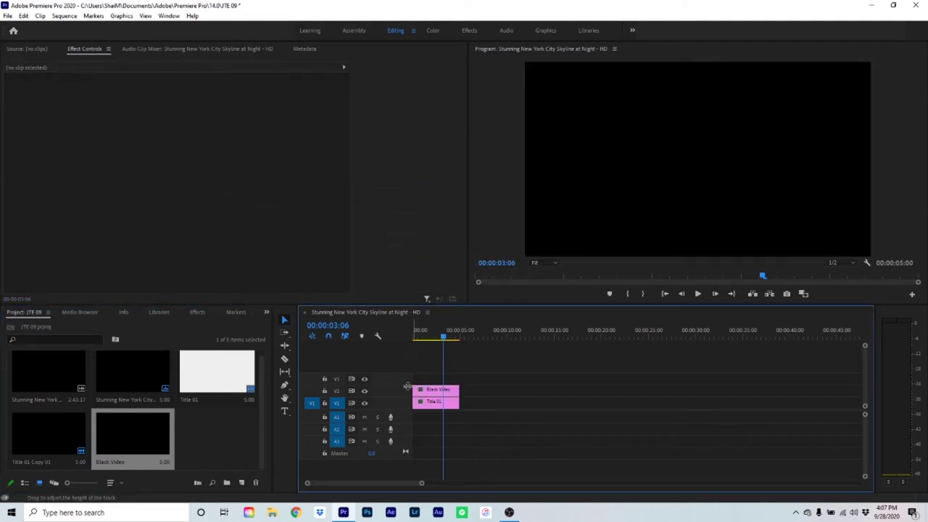
key("ctrl+z")
left_click_drag(153, 439, 412, 379)
left_click(443, 378)
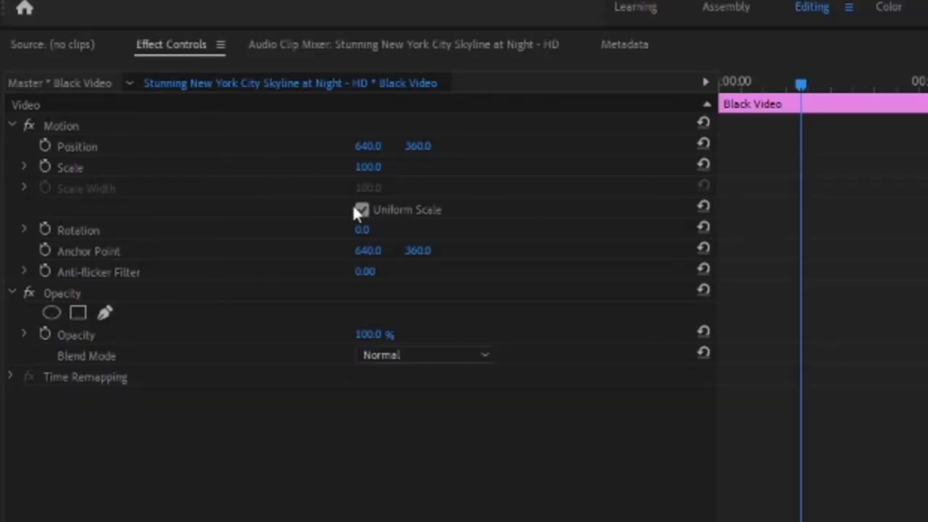
Unlink scaling, set Scale Width 0.3 and Height 10, and keyframe Position at 227, 390.
left_click(359, 210)
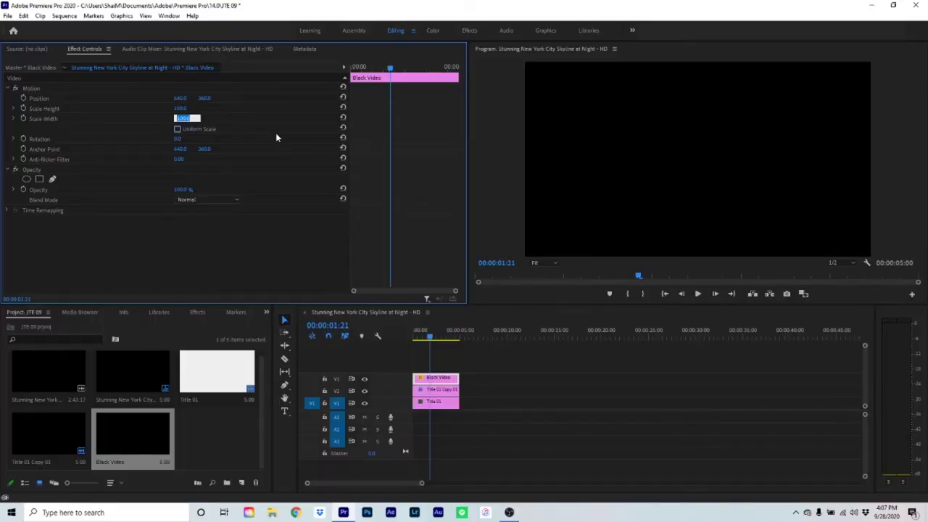
type("0")
key("Return")
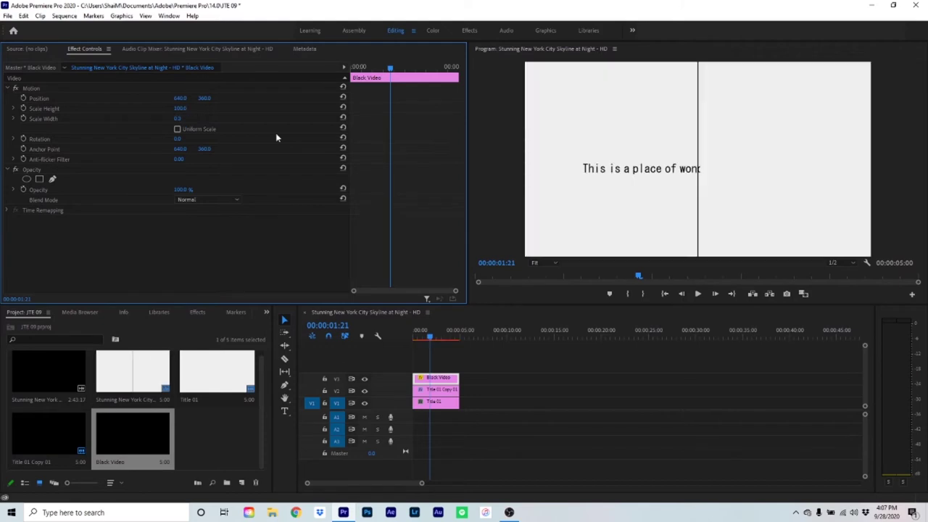
left_click(182, 108)
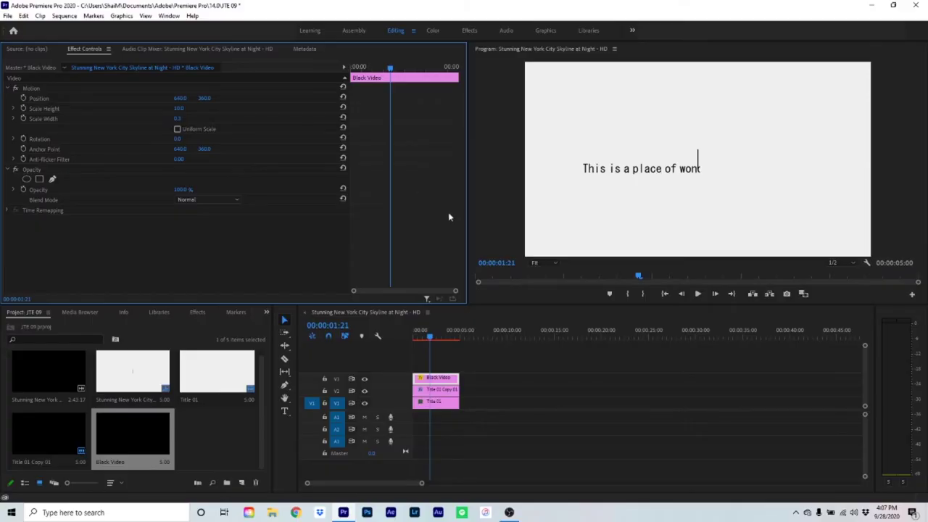
left_click_drag(389, 68, 365, 75)
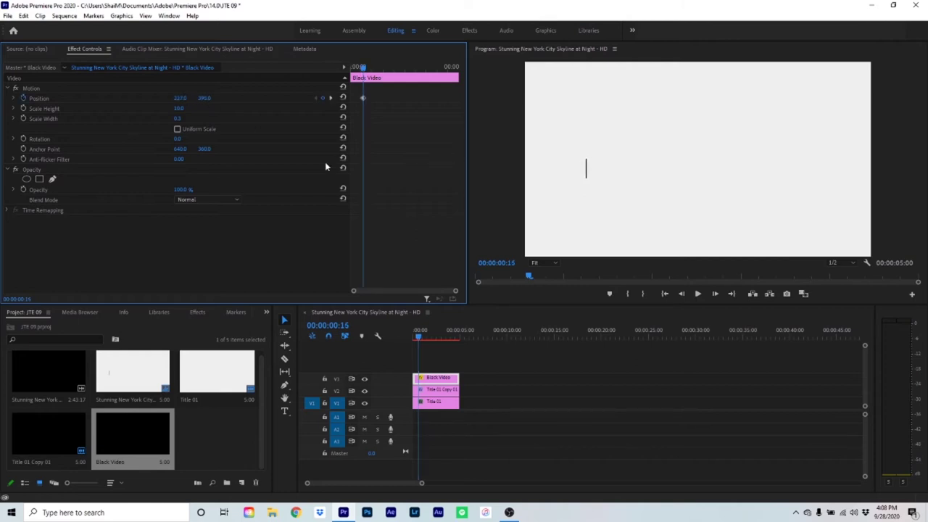
Add a Position keyframe at 00:00:03:00 placing the bar just after 'forget...'.
key("space")
key("space")
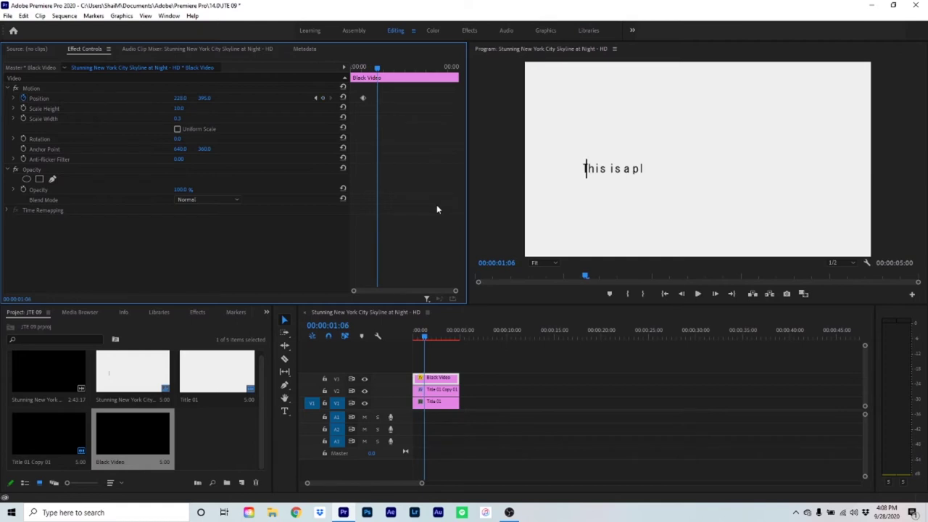
left_click_drag(383, 71, 396, 71)
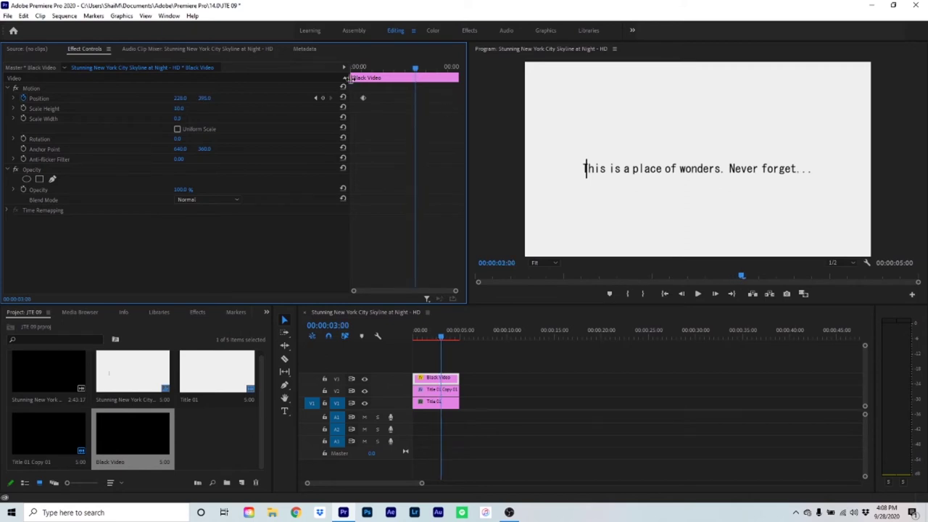
left_click(323, 98)
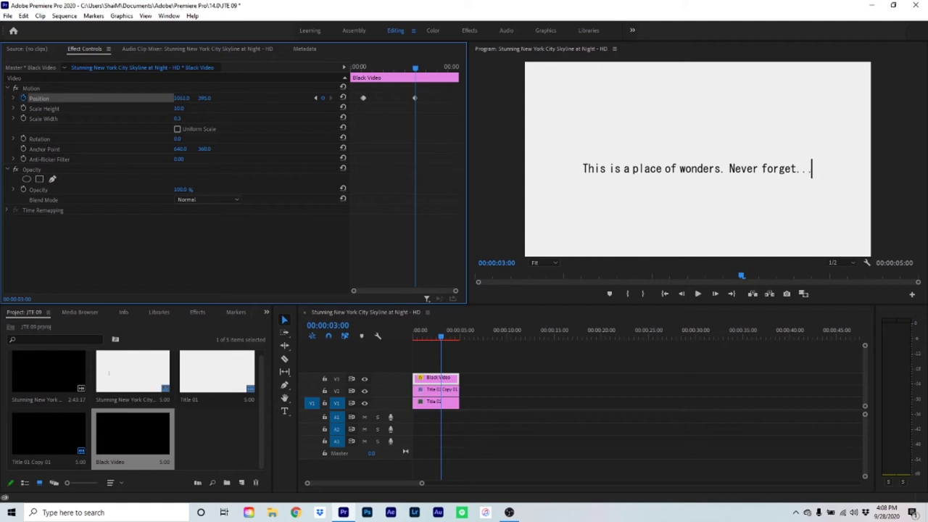
key("Home")
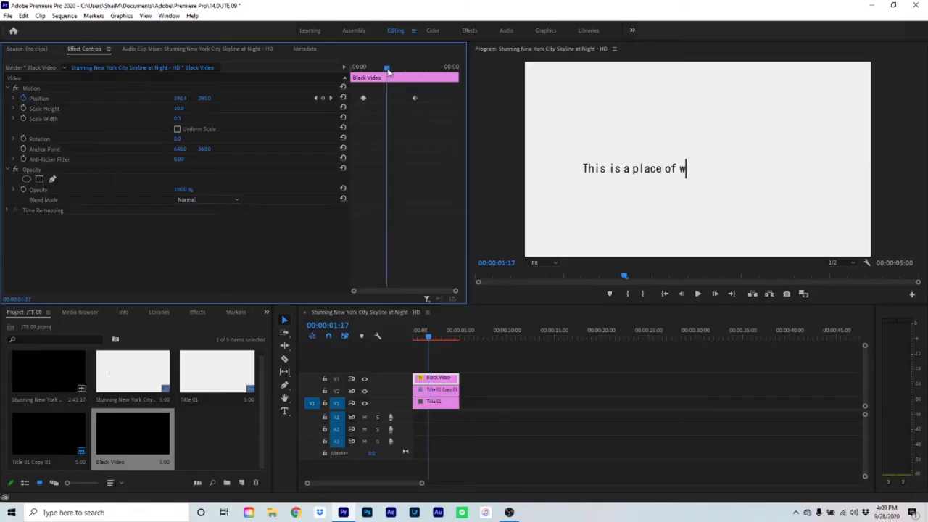
Keyframe the bar's Opacity at 100% at the start, then 0% four frames later.
left_click_drag(386, 67, 346, 79)
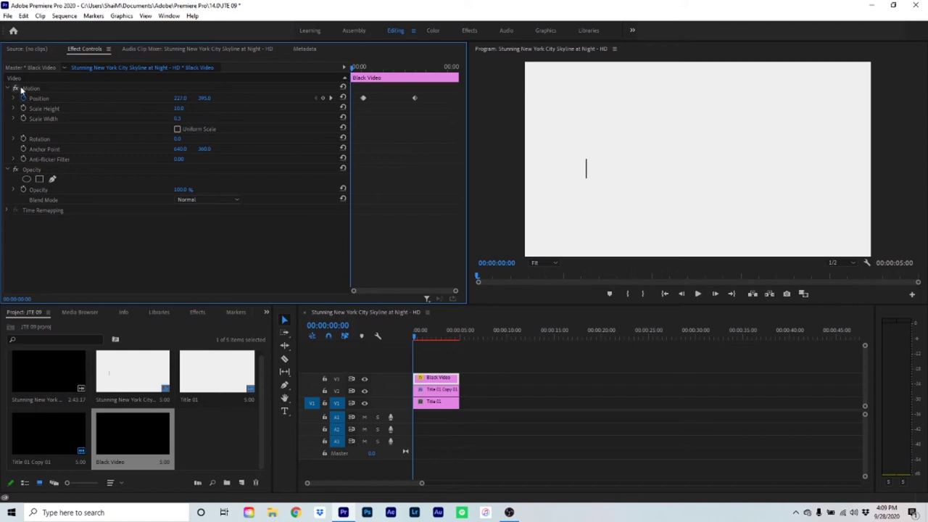
left_click(24, 189)
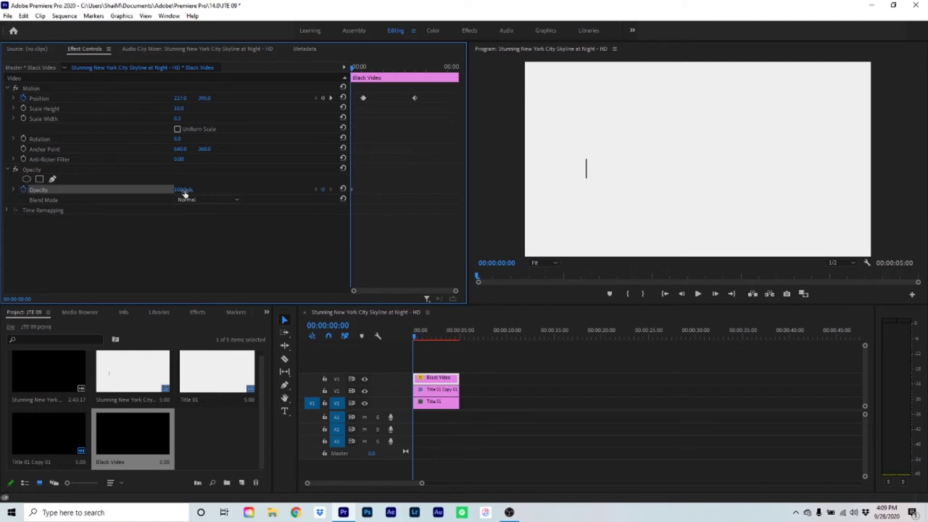
key("Right")
key("Right")
key("Right")
key("Right")
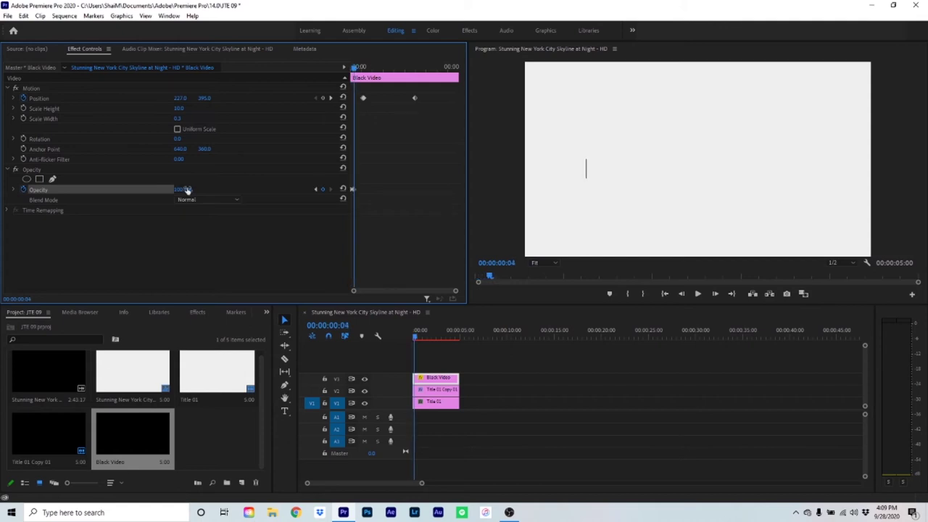
key("Right")
key("Right")
key("Right")
key("Right")
left_click_drag(186, 189, 131, 189)
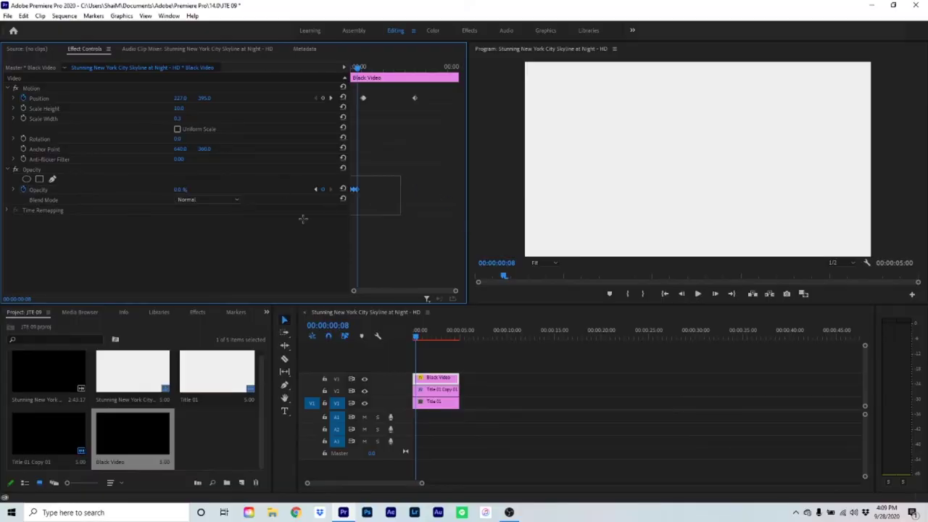
Paste the blink keyframes repeatedly along the clip and preview the typewriter effect.
key("ctrl+v")
left_click(330, 189)
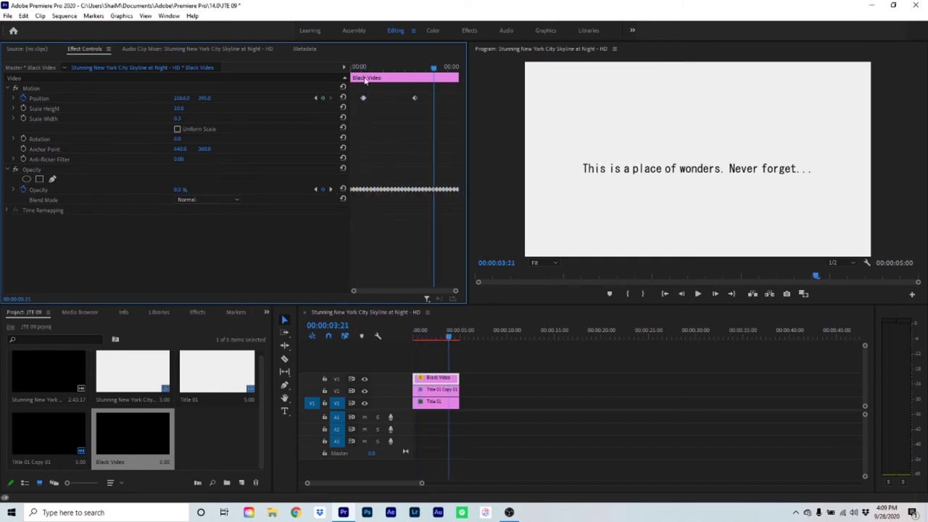
left_click_drag(369, 68, 350, 67)
key("space")
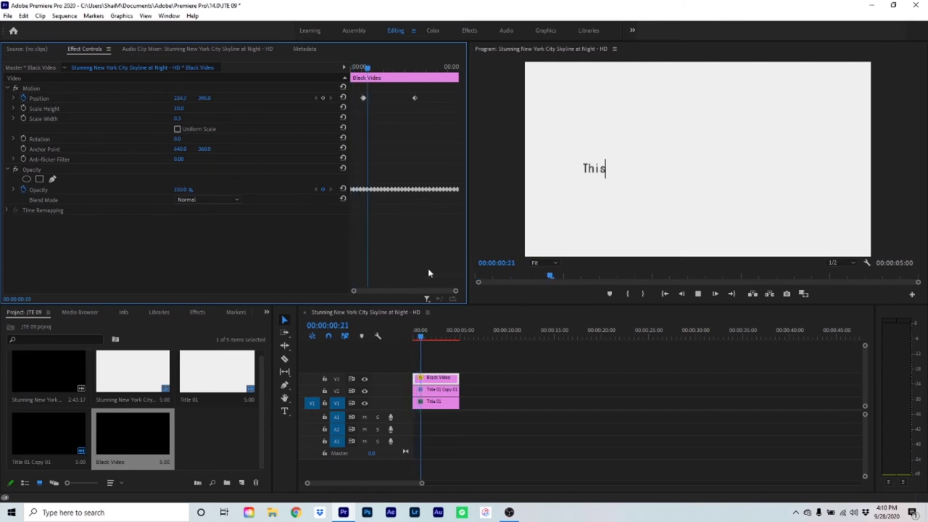